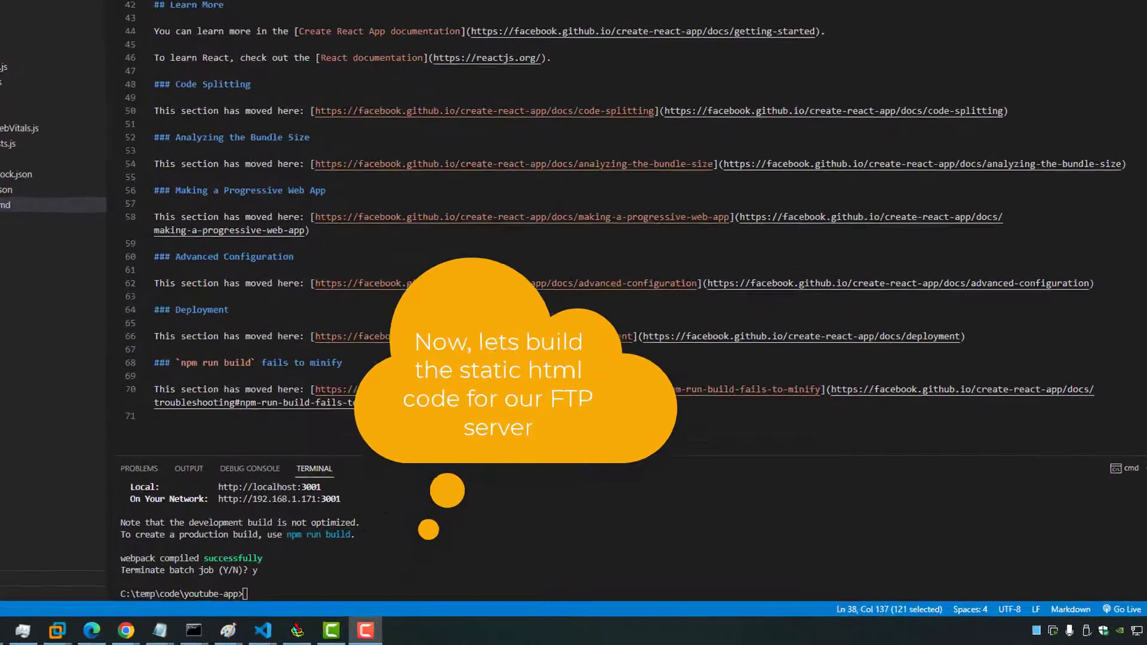
Run npm run build in the terminal to compile an optimized production build into the build folder
{"action": "left_click_drag", "start_coordinate": [288, 512], "coordinate": [81, 512]}
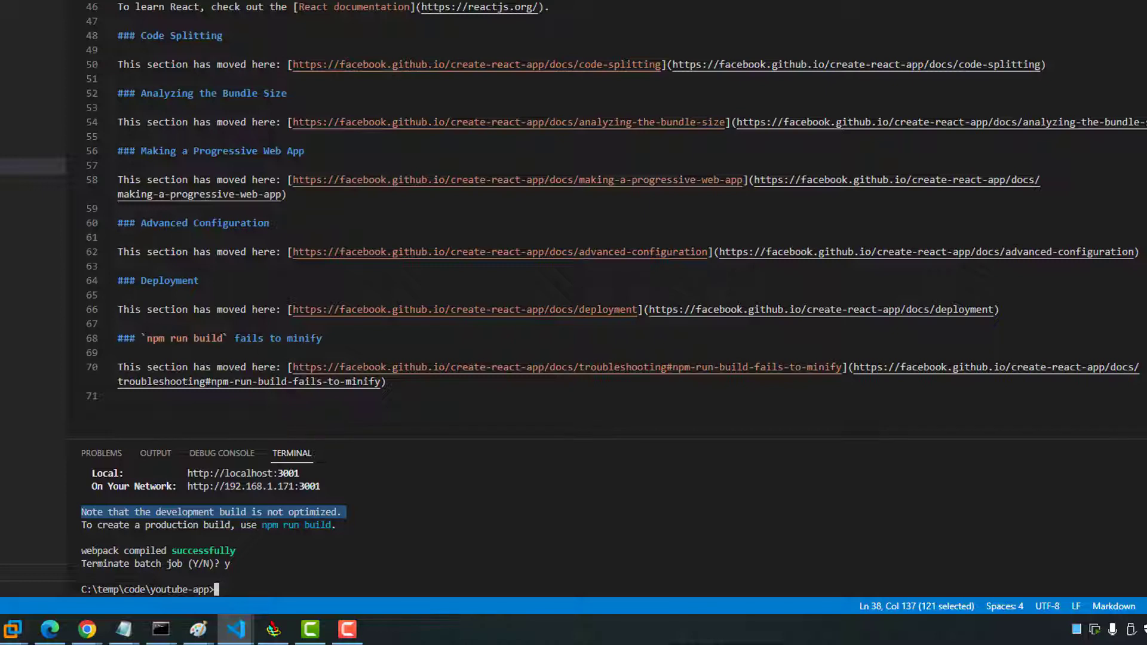
{"action": "key", "text": "ctrl+c"}
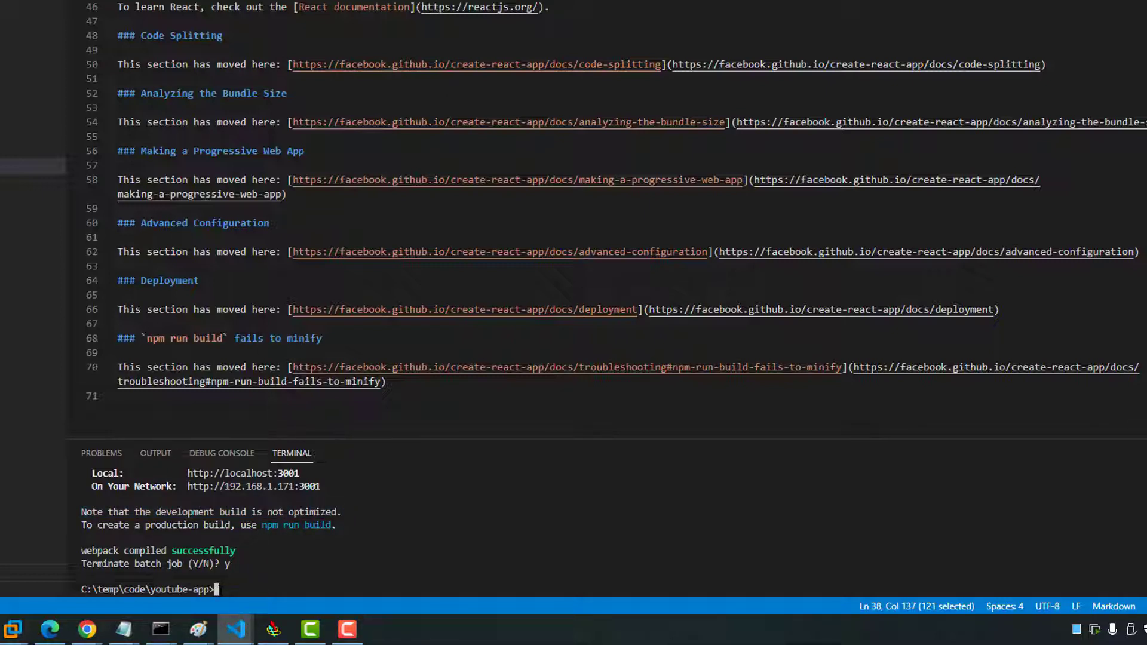
{"action": "type", "text": "npm run build"}
{"action": "key", "text": "Return"}
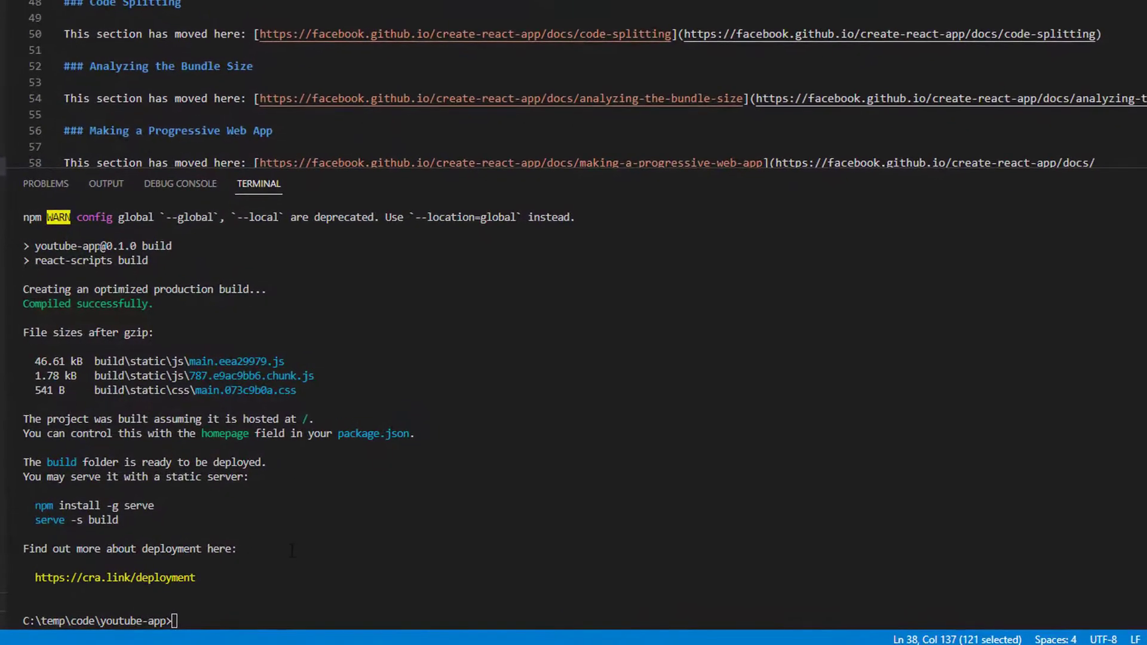
{"action": "left_click_drag", "start_coordinate": [285, 586], "coordinate": [2, 258]}
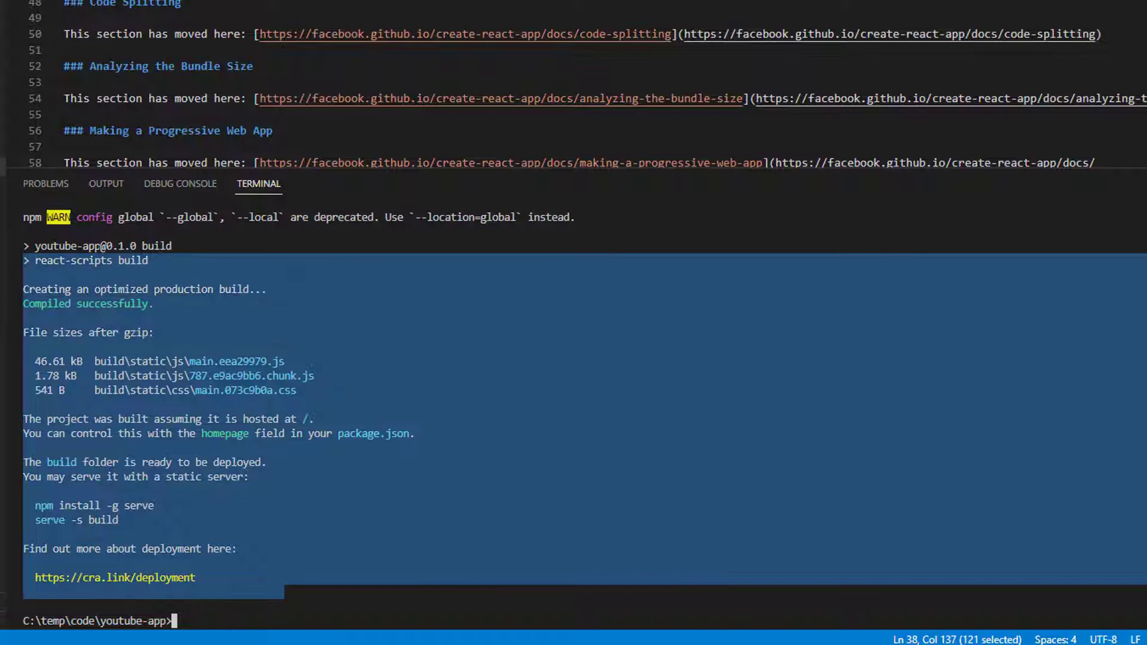
{"action": "left_click", "coordinate": [144, 501]}
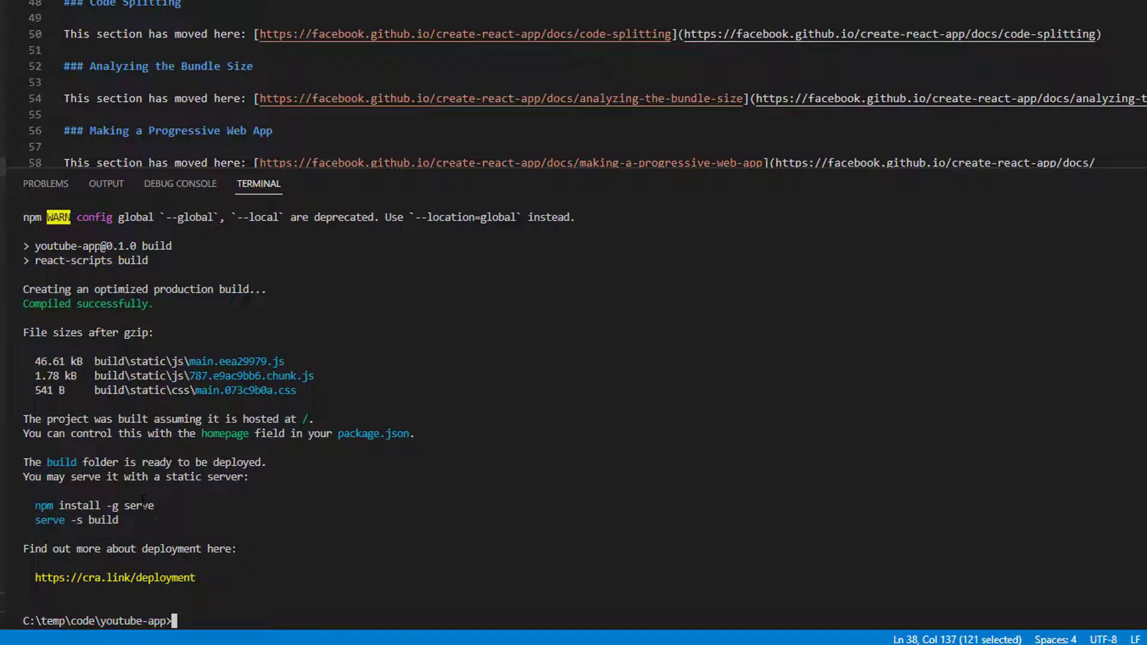
{"action": "left_click_drag", "start_coordinate": [165, 505], "coordinate": [9, 500]}
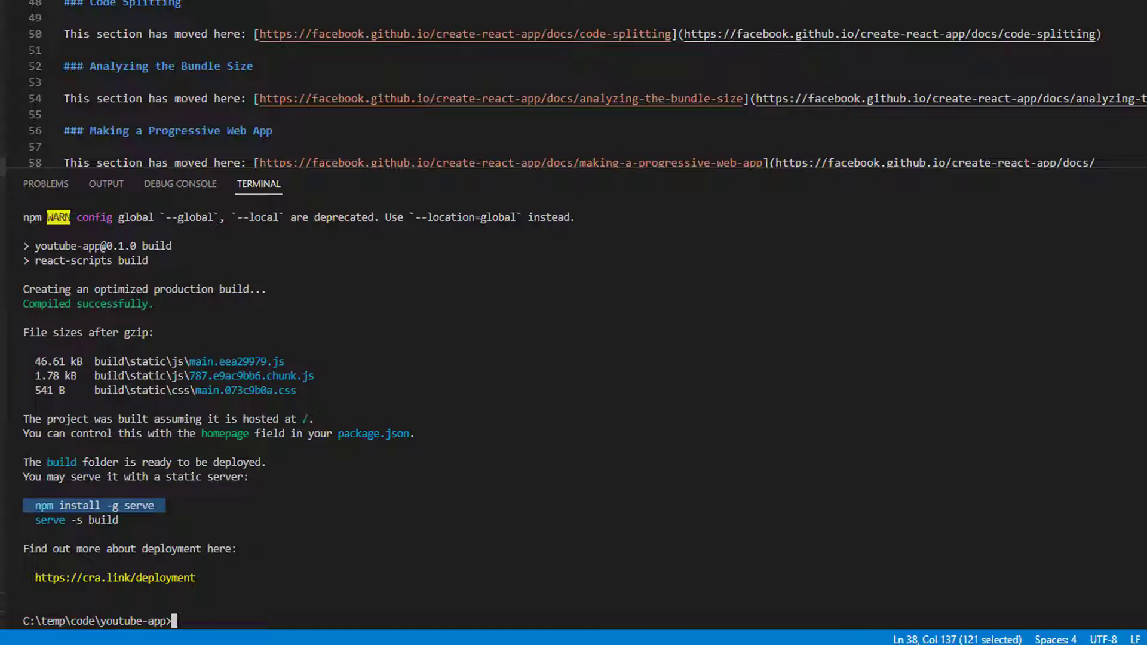
{"action": "left_click_drag", "start_coordinate": [124, 520], "coordinate": [24, 519]}
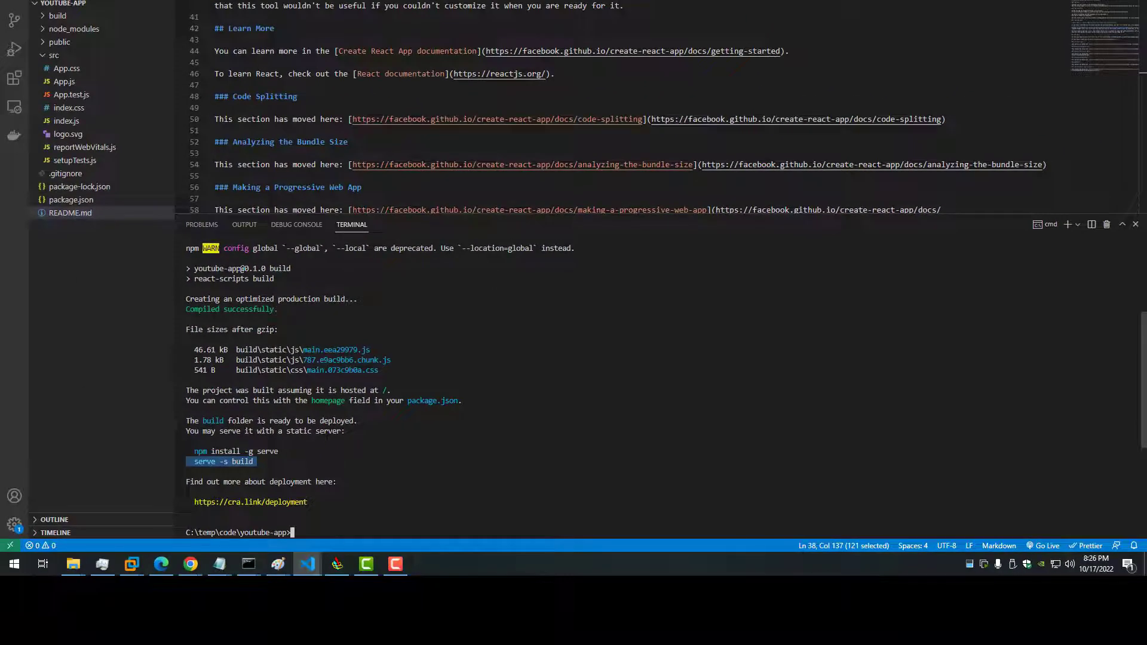
In WS_FTP Pro, select all eight local youtube-app build files, from the static folder onward, for upload
{"action": "mouse_move", "coordinate": [334, 570]}
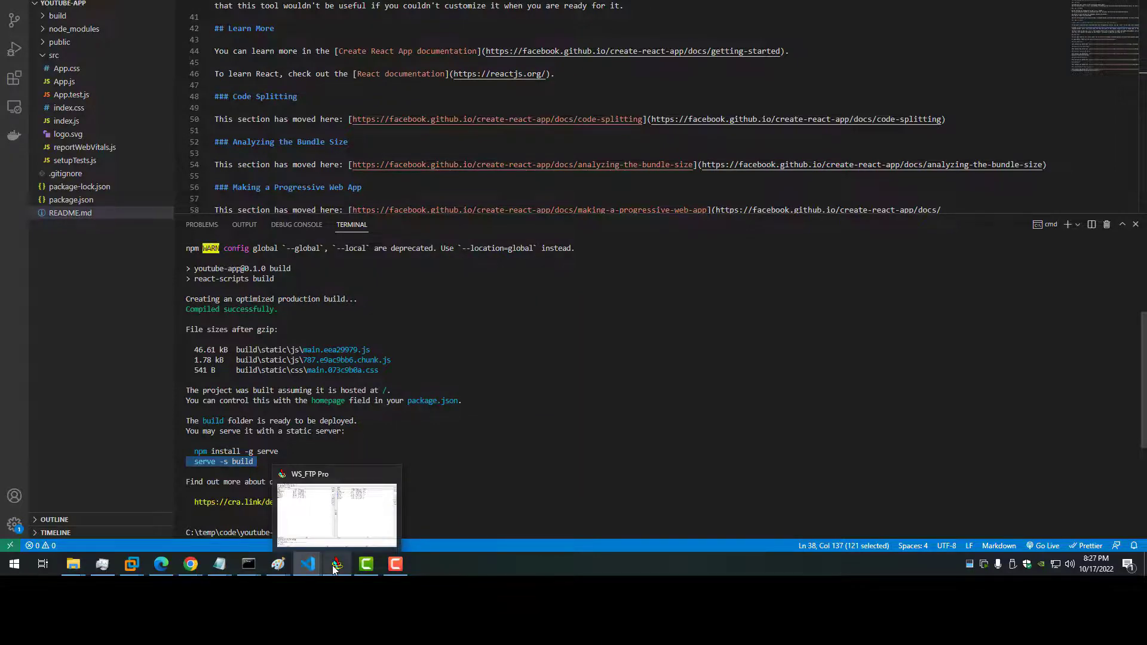
{"action": "left_click", "coordinate": [335, 566]}
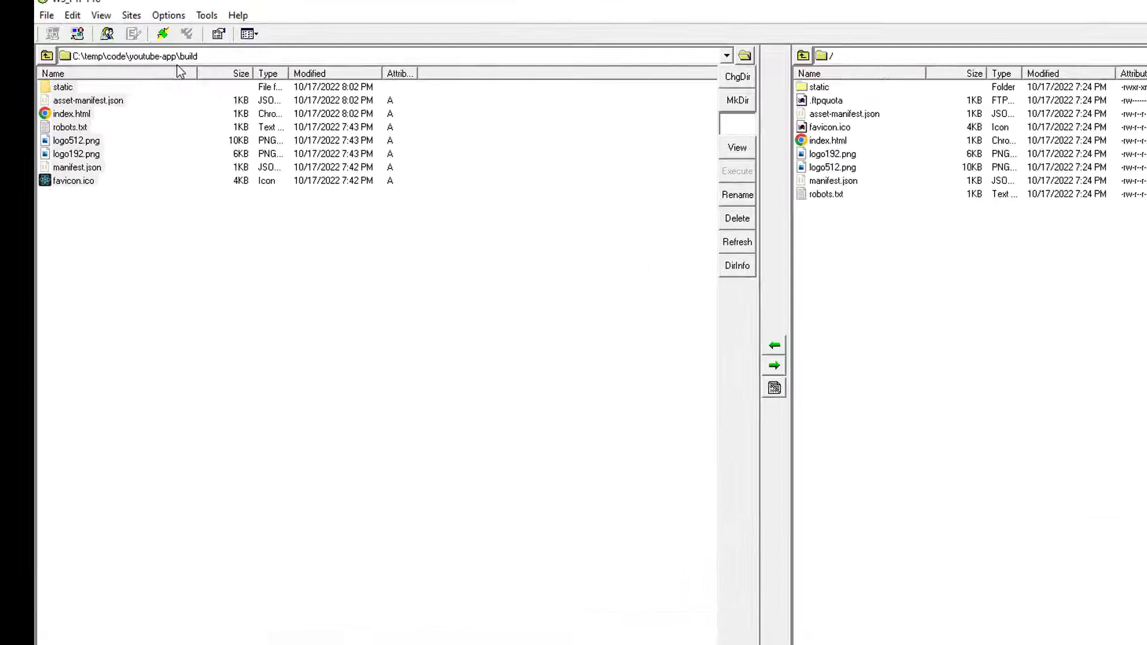
{"action": "left_click", "coordinate": [177, 56]}
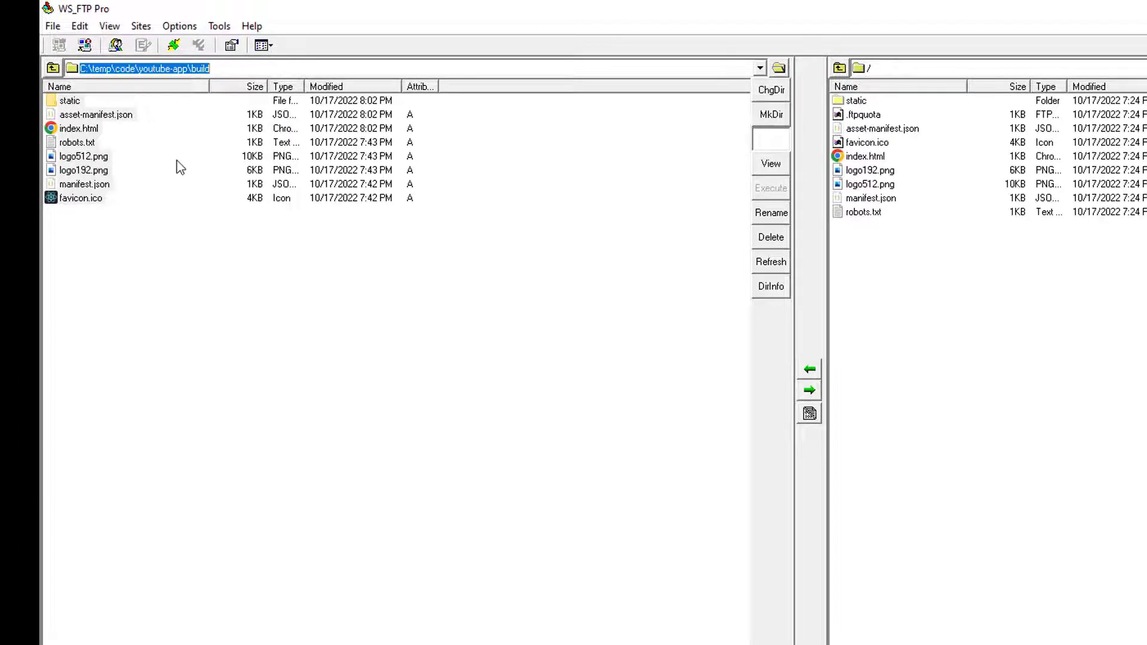
{"action": "left_click", "coordinate": [70, 106]}
{"action": "key", "text": "ctrl+a"}
{"action": "left_click", "coordinate": [70, 107]}
{"action": "left_click", "coordinate": [83, 202], "text": "shift"}
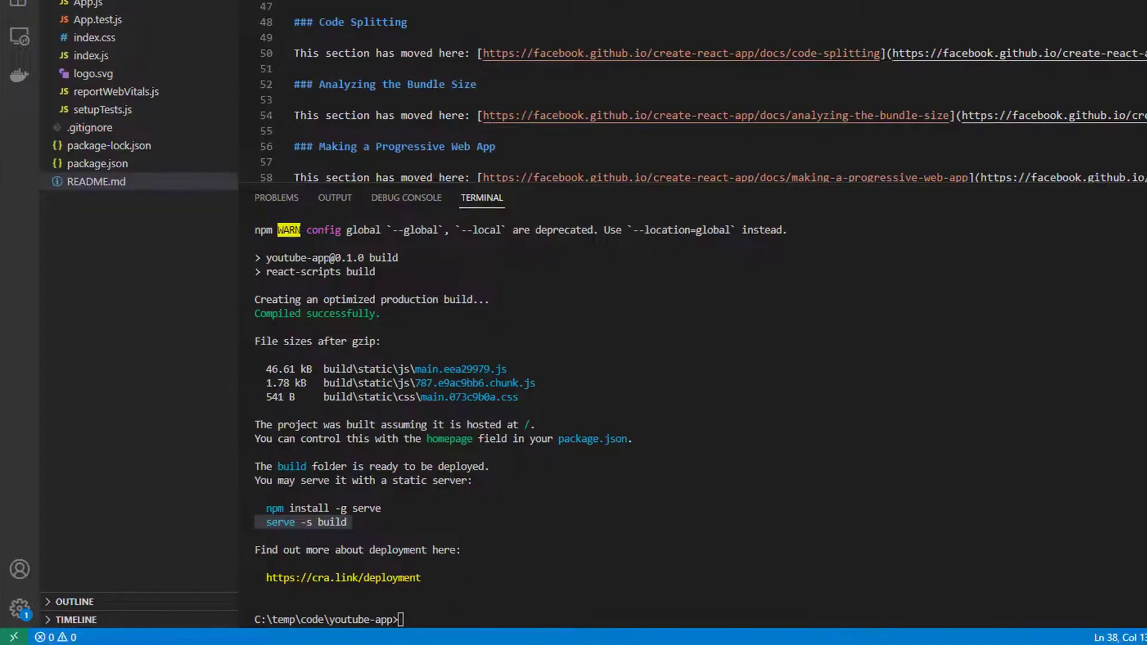
{"action": "left_click", "coordinate": [265, 616]}
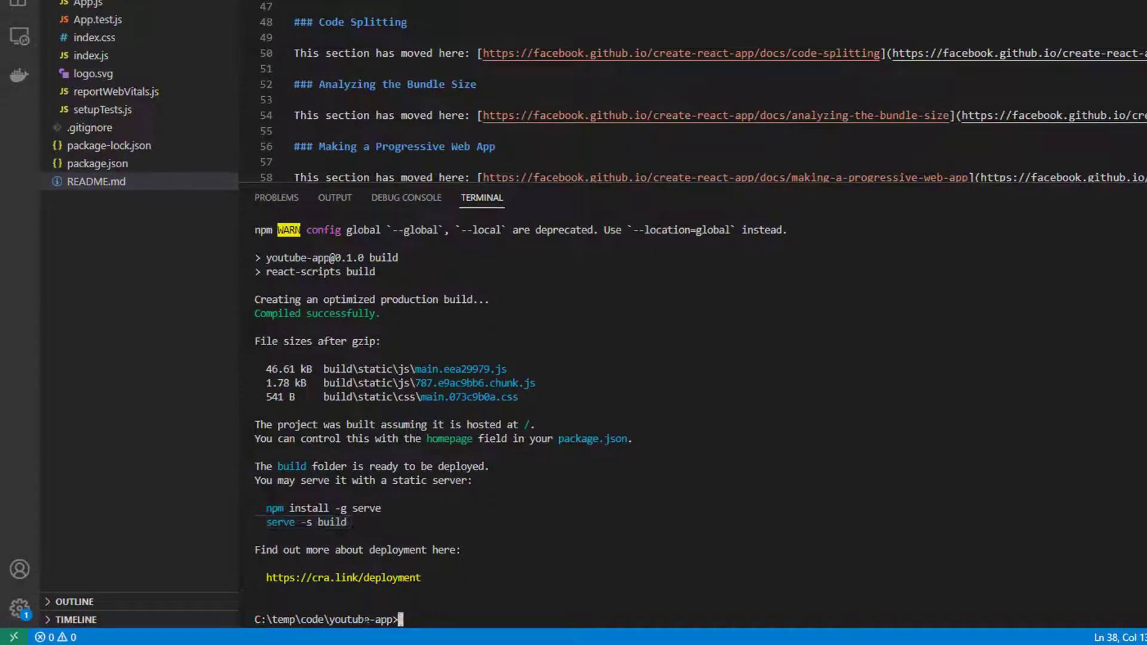
Open public/index.html and highlight its Youtube-app page title
{"action": "double_click", "coordinate": [267, 618]}
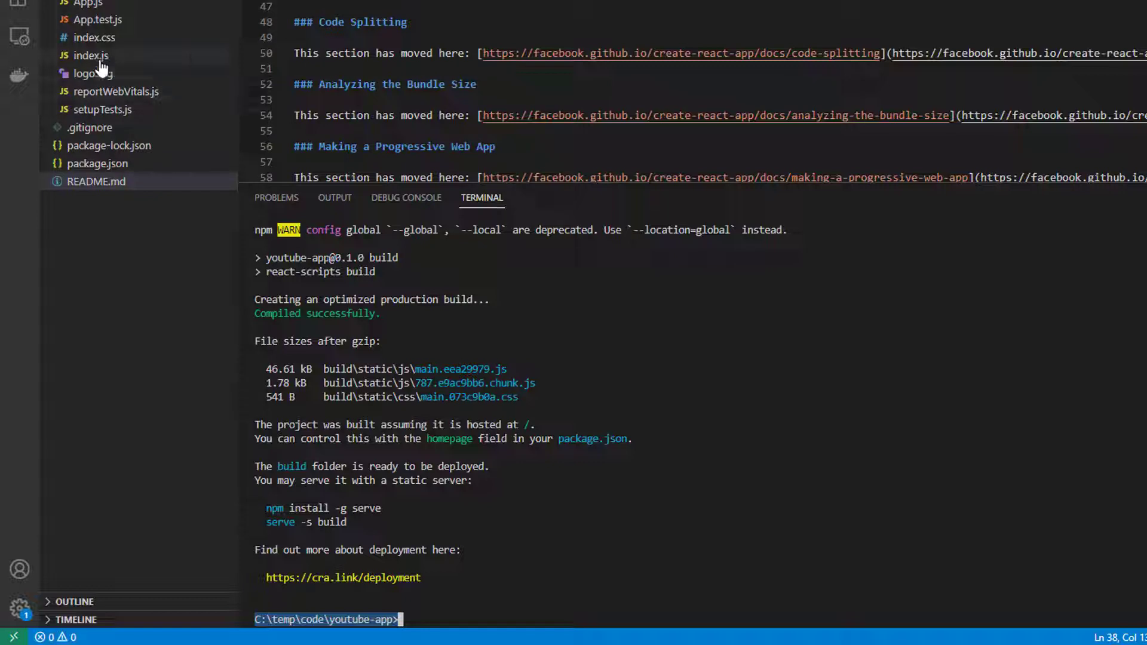
{"action": "scroll", "coordinate": [89, 56], "scroll_direction": "up", "scroll_amount": 2}
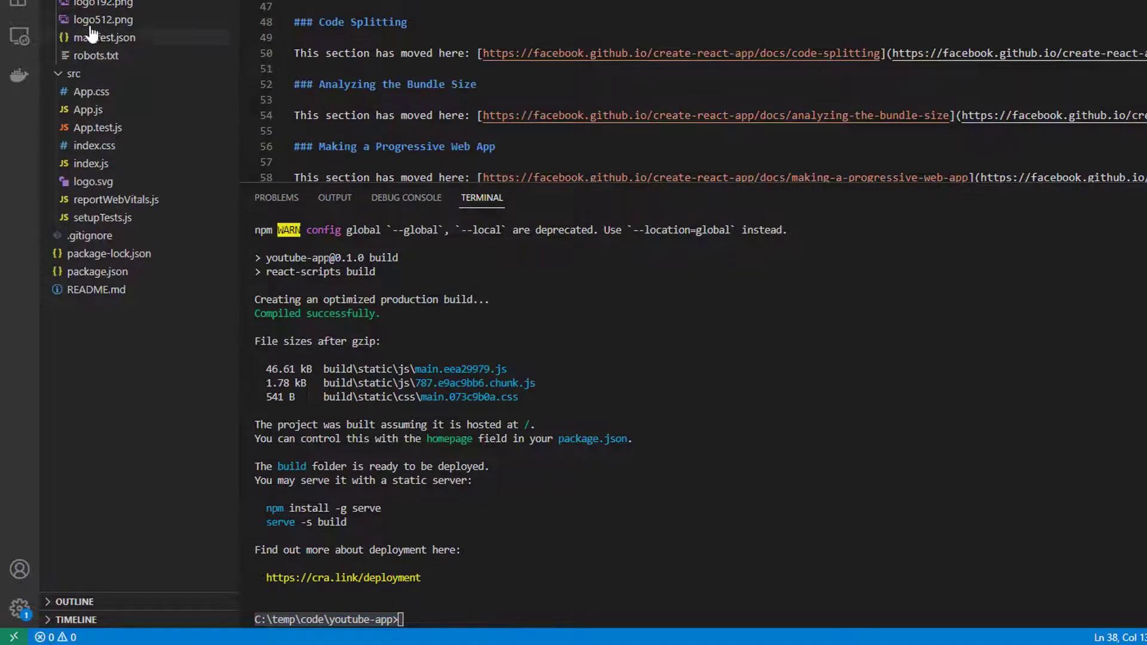
{"action": "left_click", "coordinate": [94, 1]}
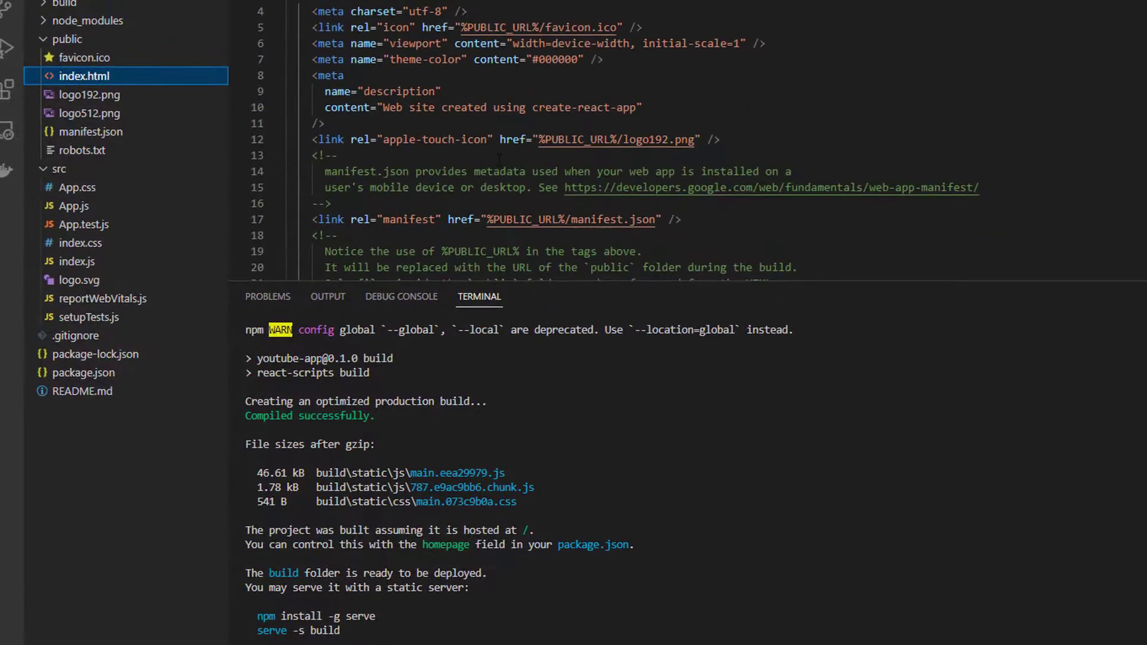
{"action": "scroll", "coordinate": [367, 168], "scroll_direction": "down", "scroll_amount": 4}
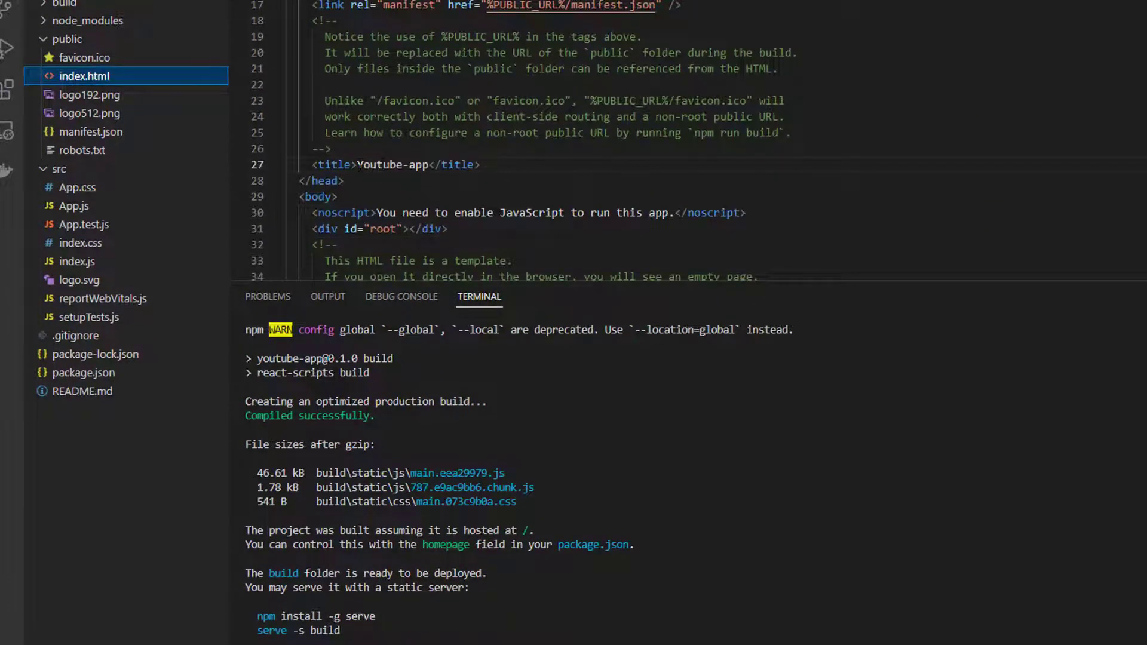
{"action": "left_click_drag", "start_coordinate": [357, 164], "coordinate": [428, 165]}
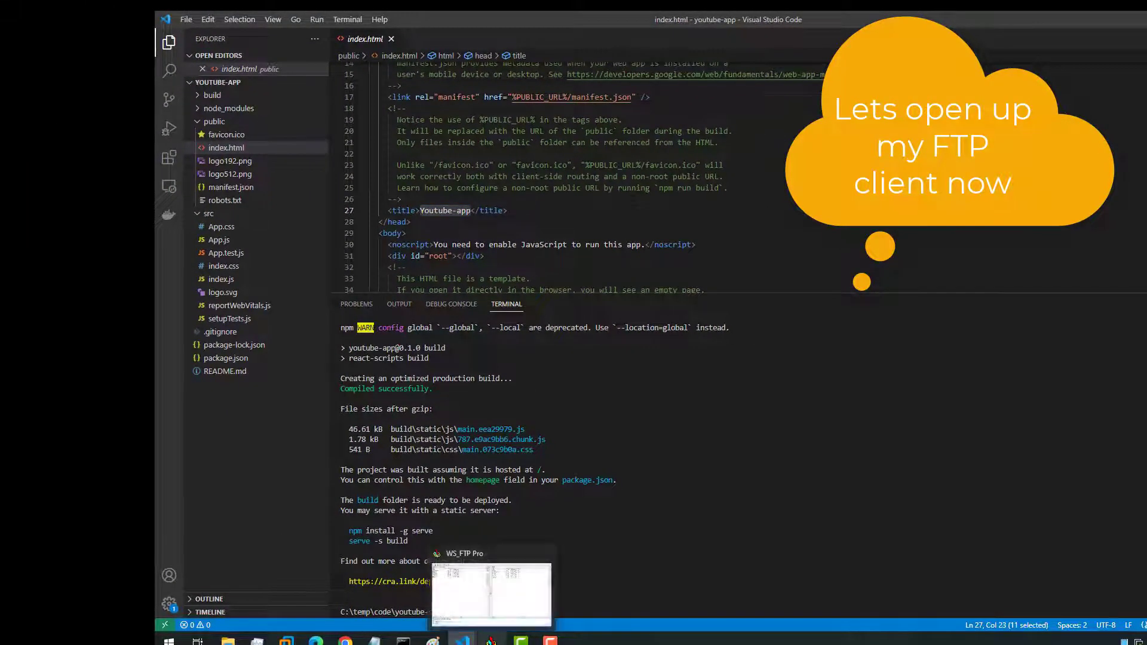
{"action": "left_click", "coordinate": [491, 639]}
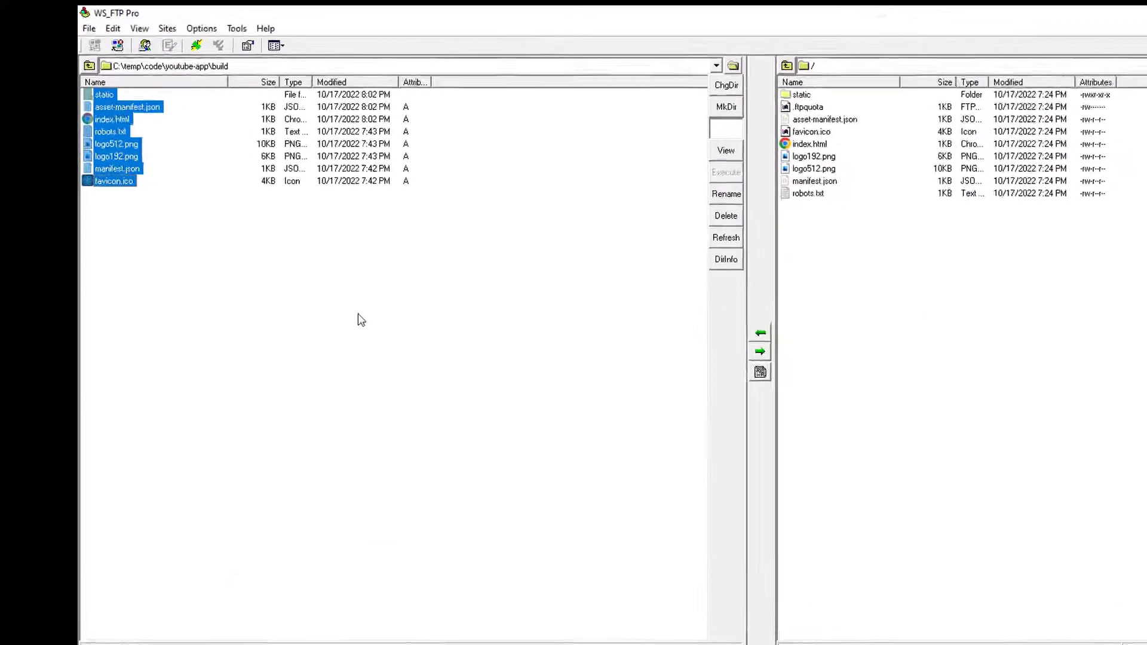
{"action": "double_click", "coordinate": [46, 71]}
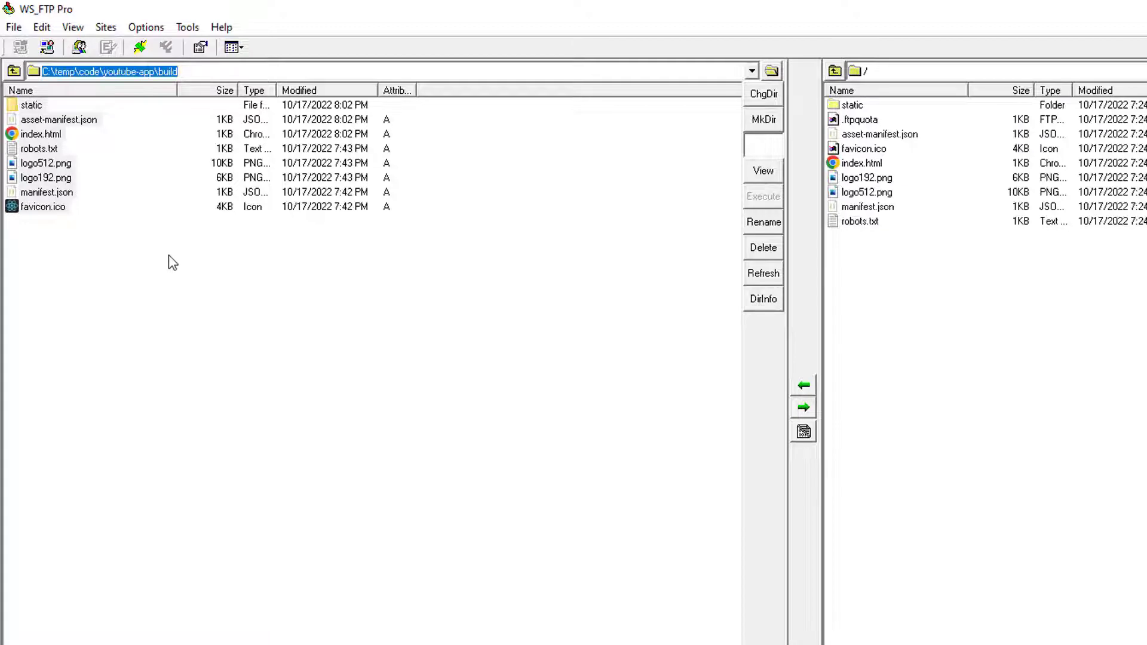
{"action": "left_click", "coordinate": [38, 177]}
{"action": "left_click", "coordinate": [38, 135]}
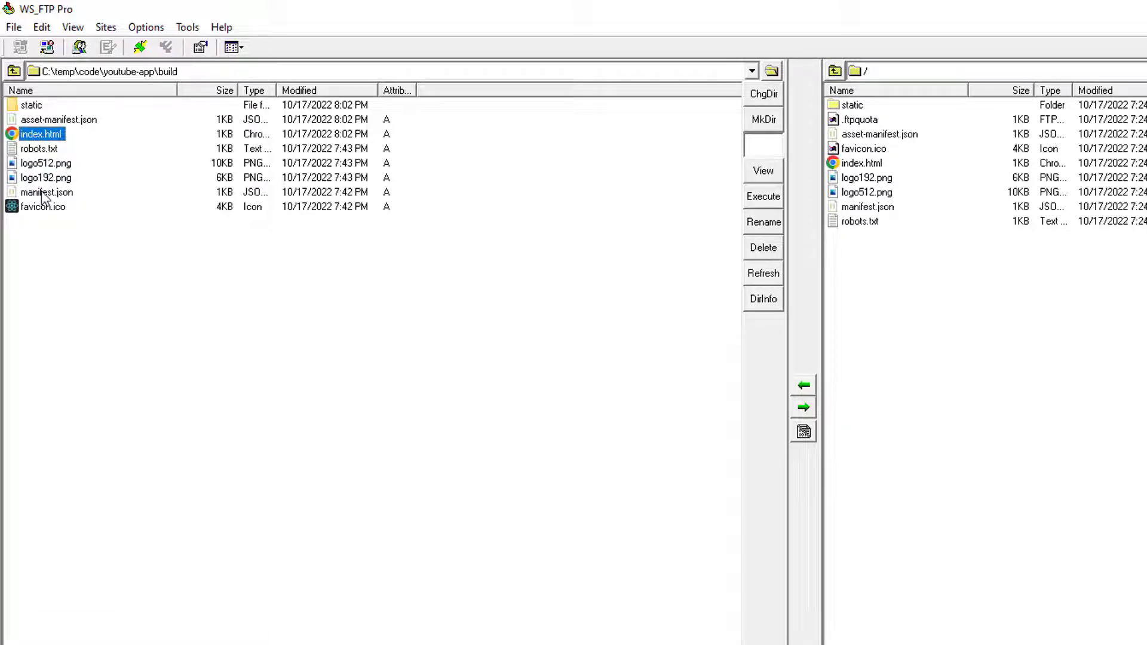
{"action": "double_click", "coordinate": [32, 106]}
{"action": "double_click", "coordinate": [23, 106]}
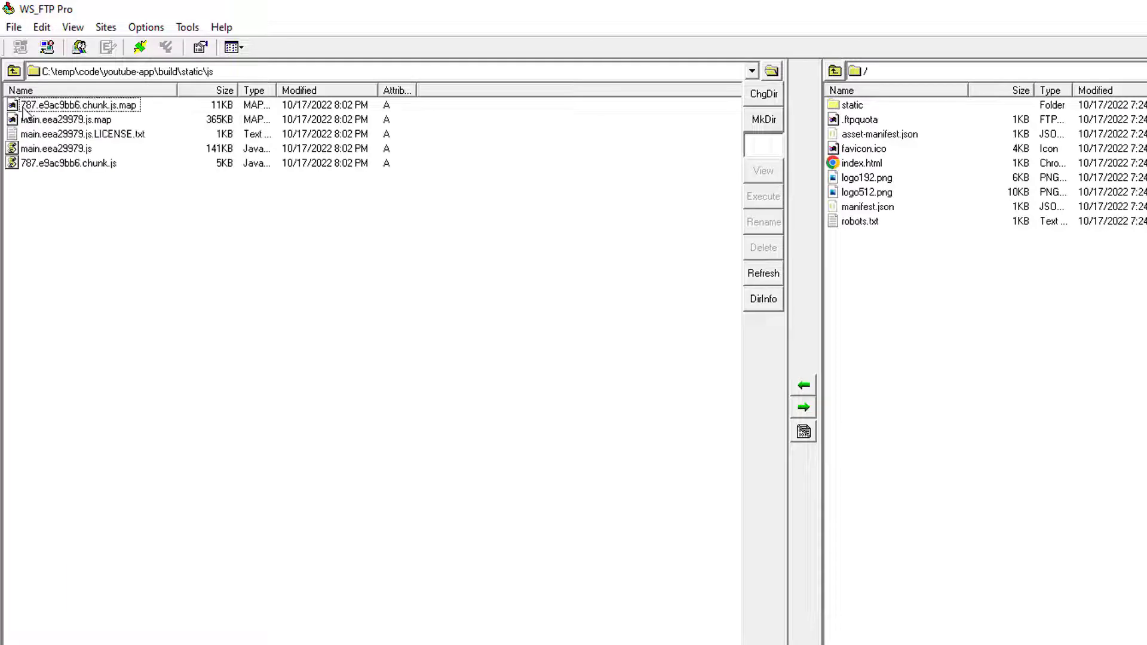
{"action": "left_click", "coordinate": [13, 71]}
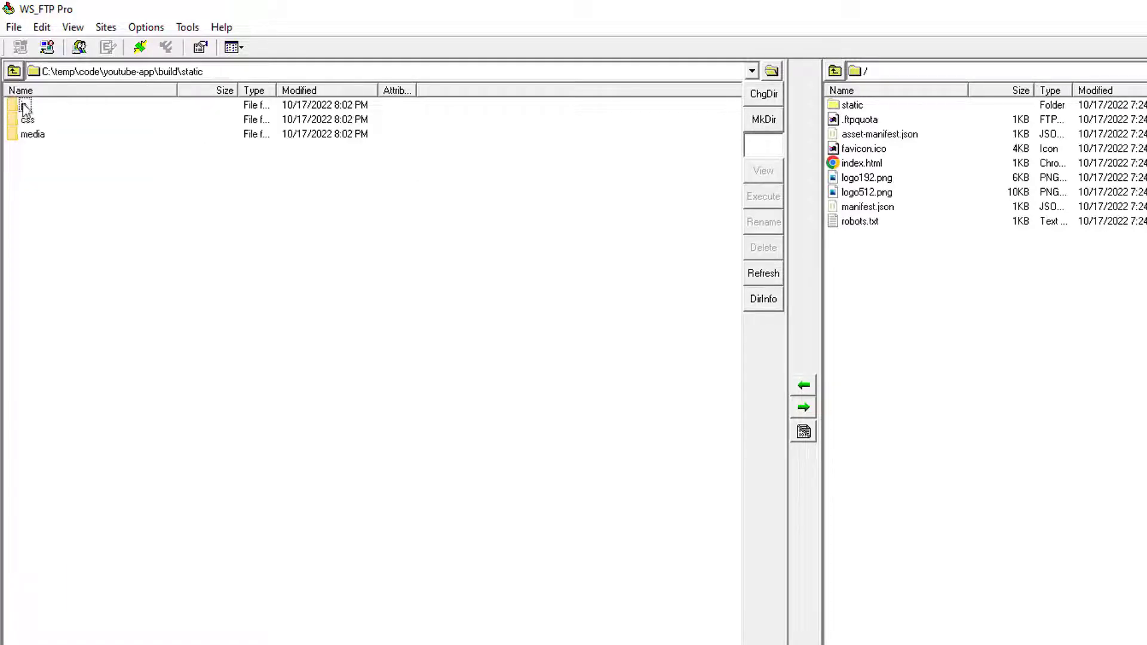
{"action": "double_click", "coordinate": [24, 120]}
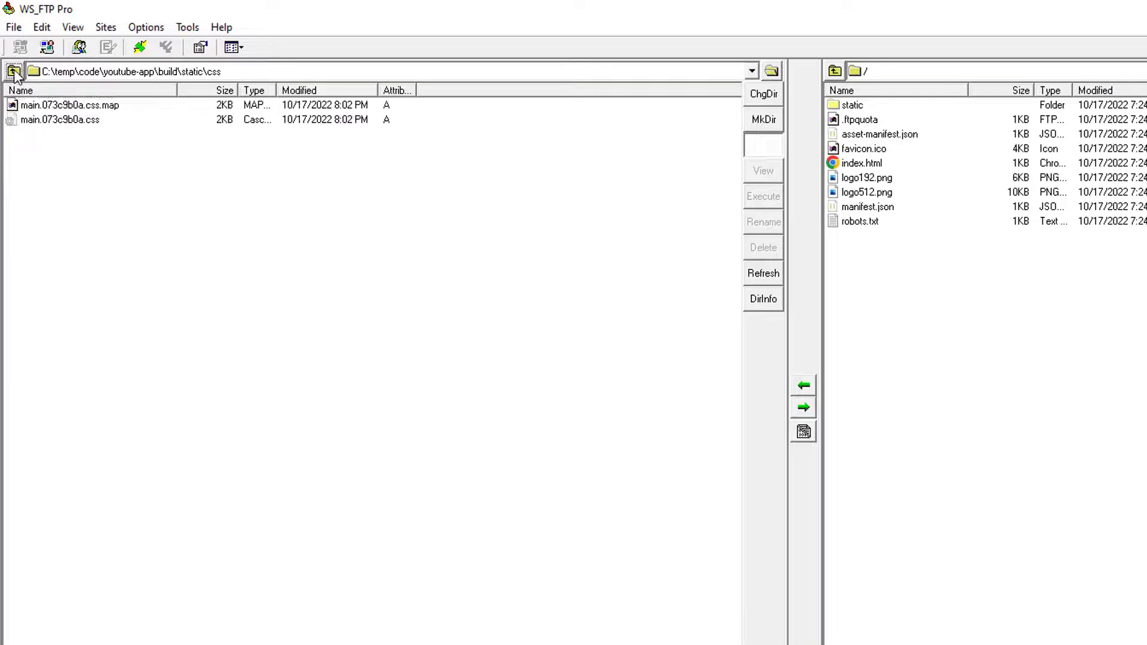
{"action": "left_click", "coordinate": [13, 72]}
{"action": "double_click", "coordinate": [25, 134]}
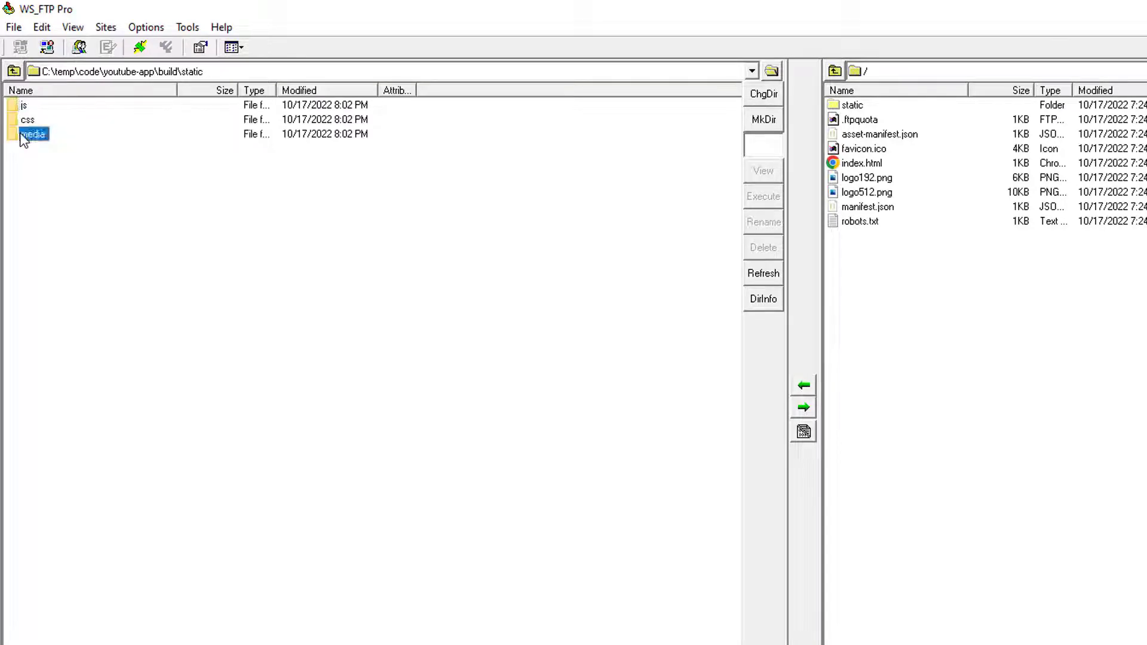
{"action": "left_click", "coordinate": [13, 71]}
{"action": "left_click", "coordinate": [14, 72]}
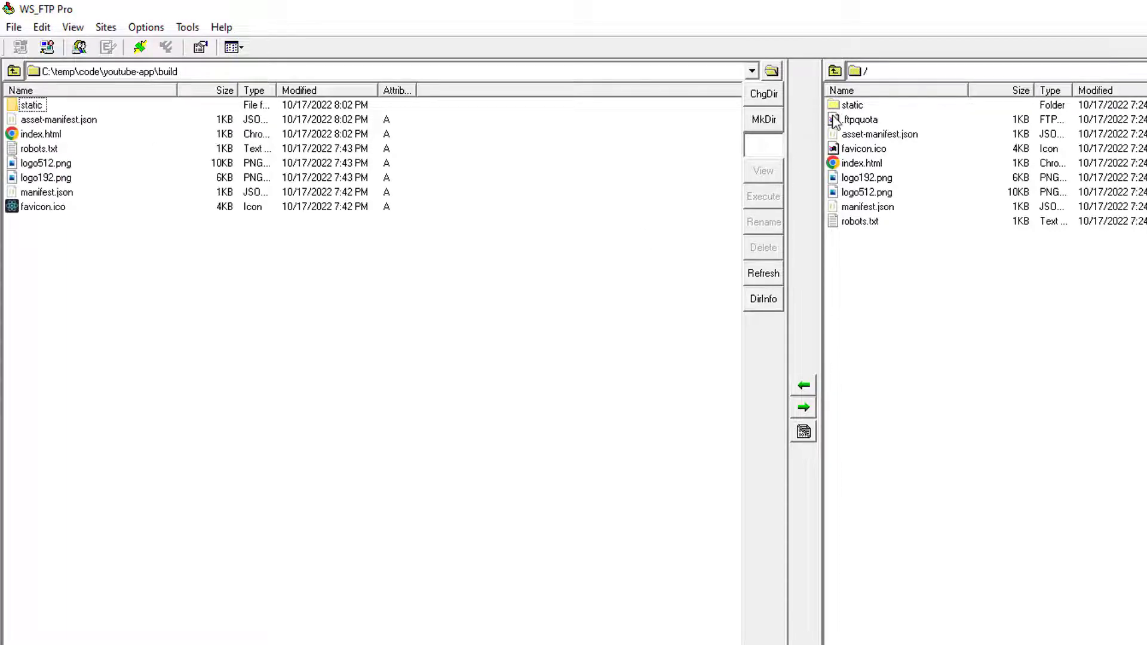
Delete every old server file and folder except .ftpquota, confirming deletion for all
{"action": "left_click", "coordinate": [852, 105]}
{"action": "left_click", "coordinate": [857, 220], "text": "shift"}
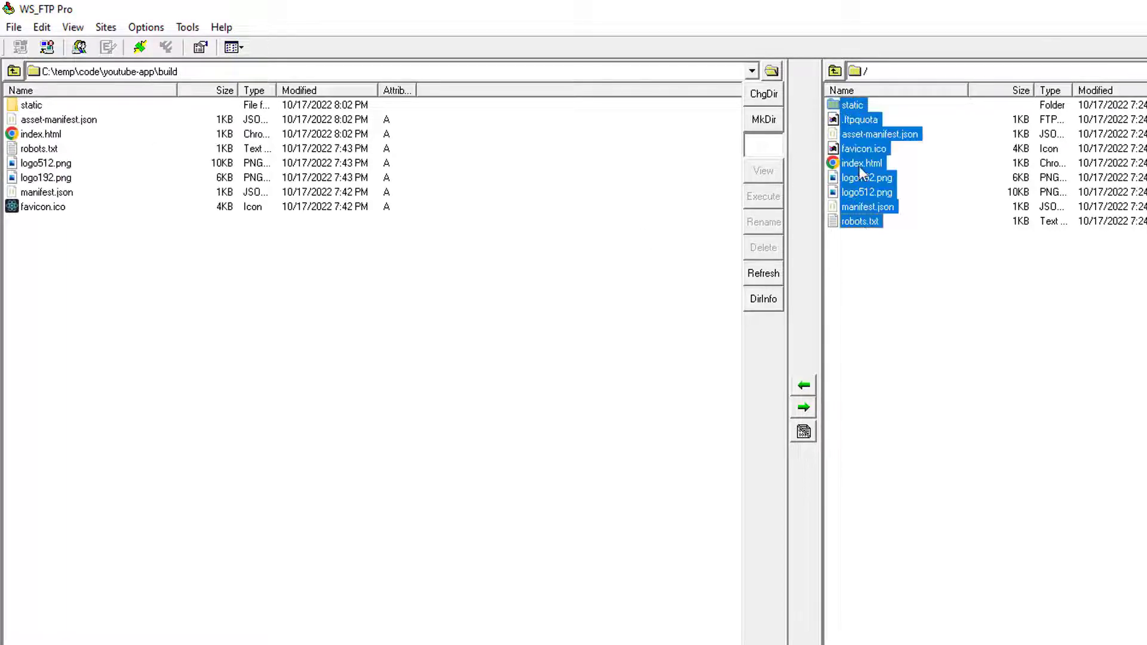
{"action": "left_click", "coordinate": [851, 121], "text": "ctrl"}
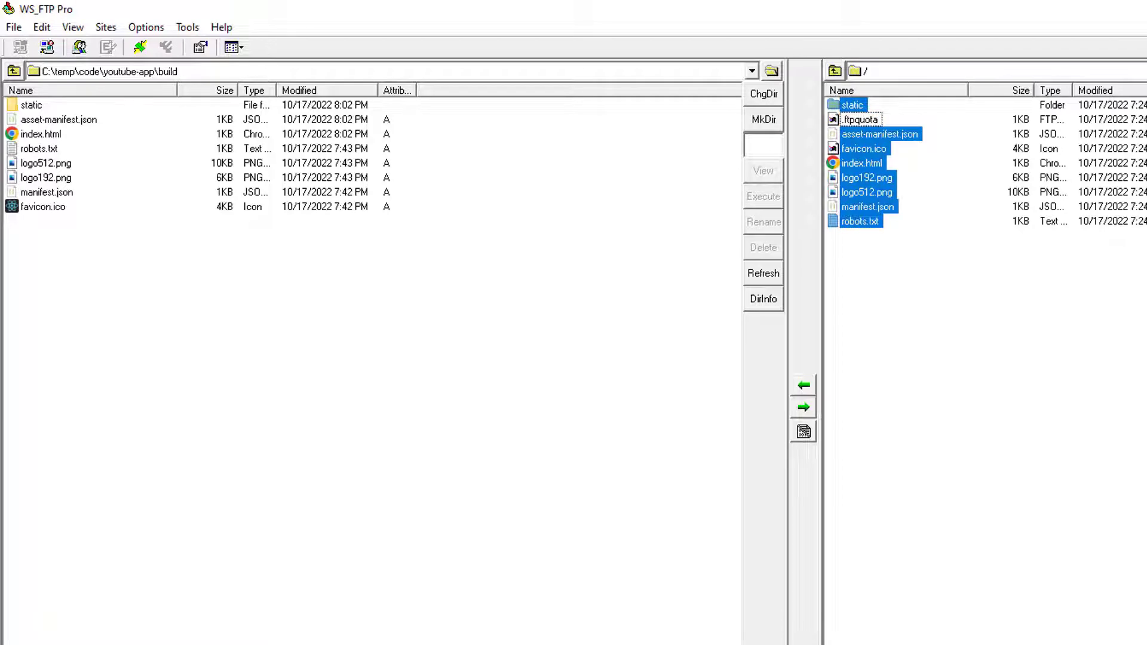
{"action": "key", "text": "Delete"}
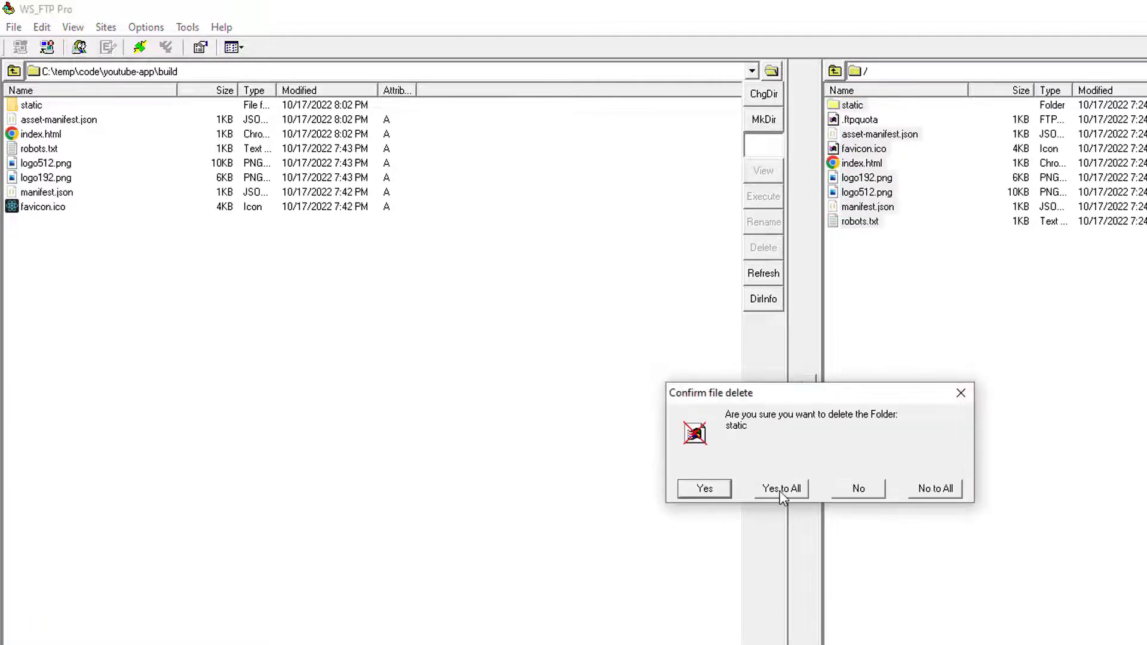
{"action": "left_click", "coordinate": [780, 494]}
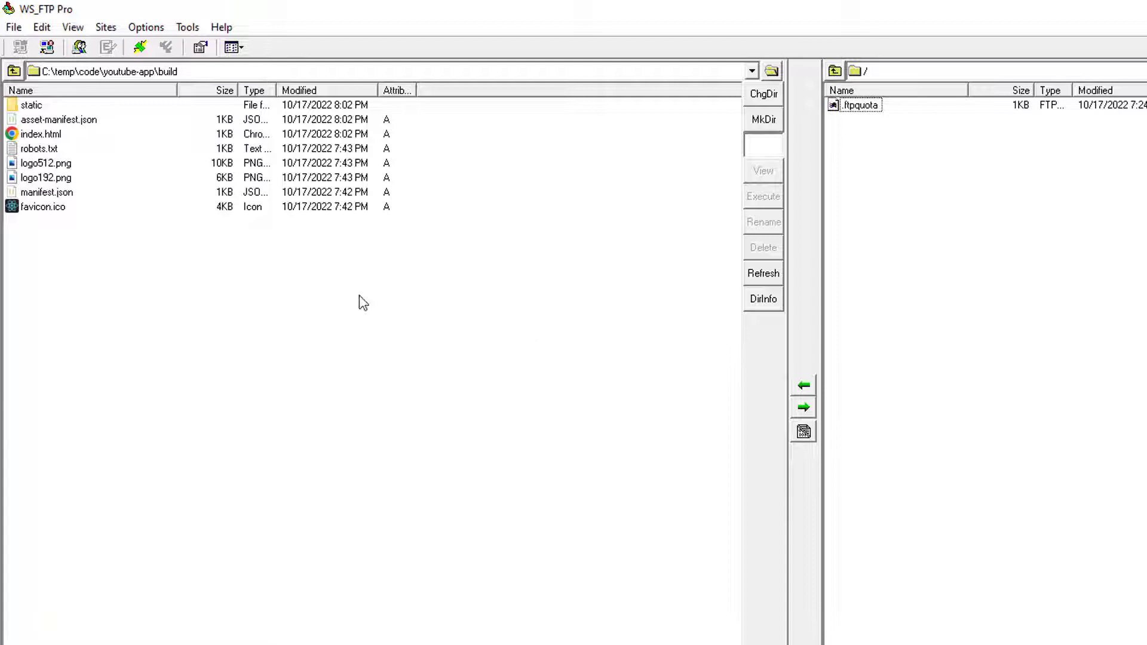
Upload all eight local build entries, including the static folder, to the server root
{"action": "left_click", "coordinate": [39, 108]}
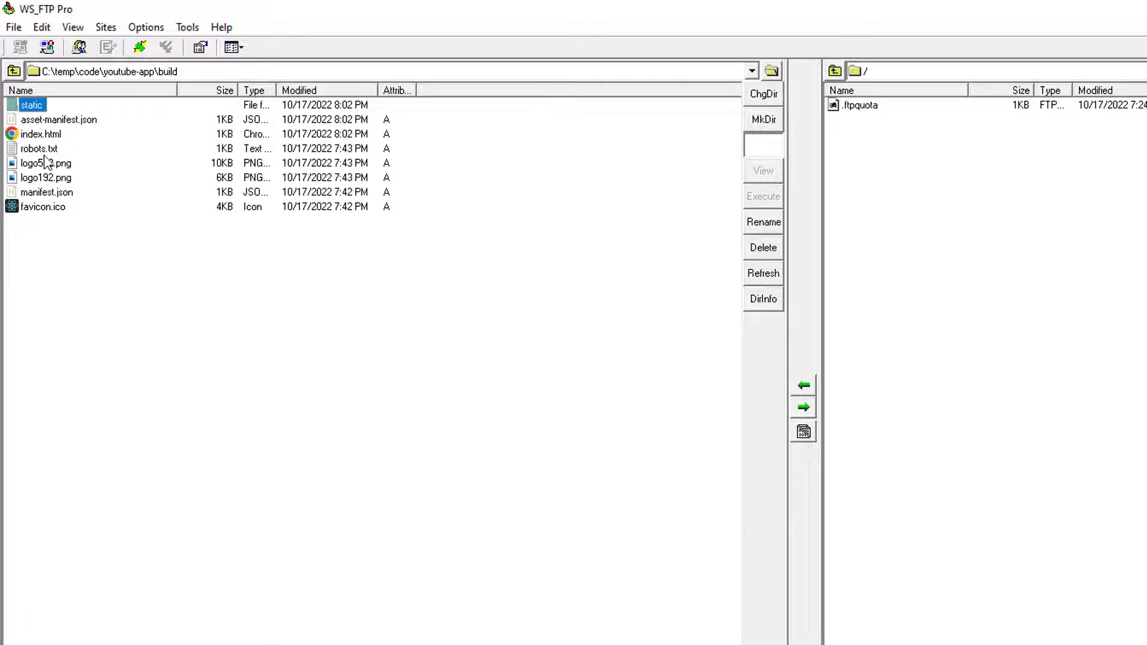
{"action": "left_click", "coordinate": [48, 206], "text": "shift"}
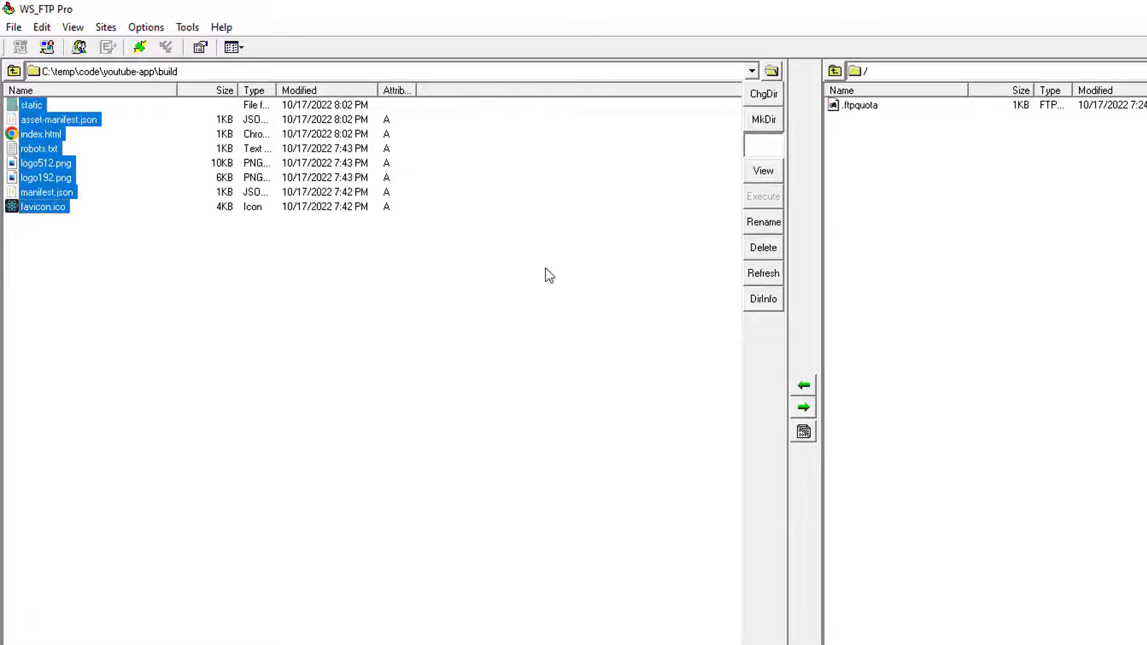
{"action": "left_click", "coordinate": [803, 410]}
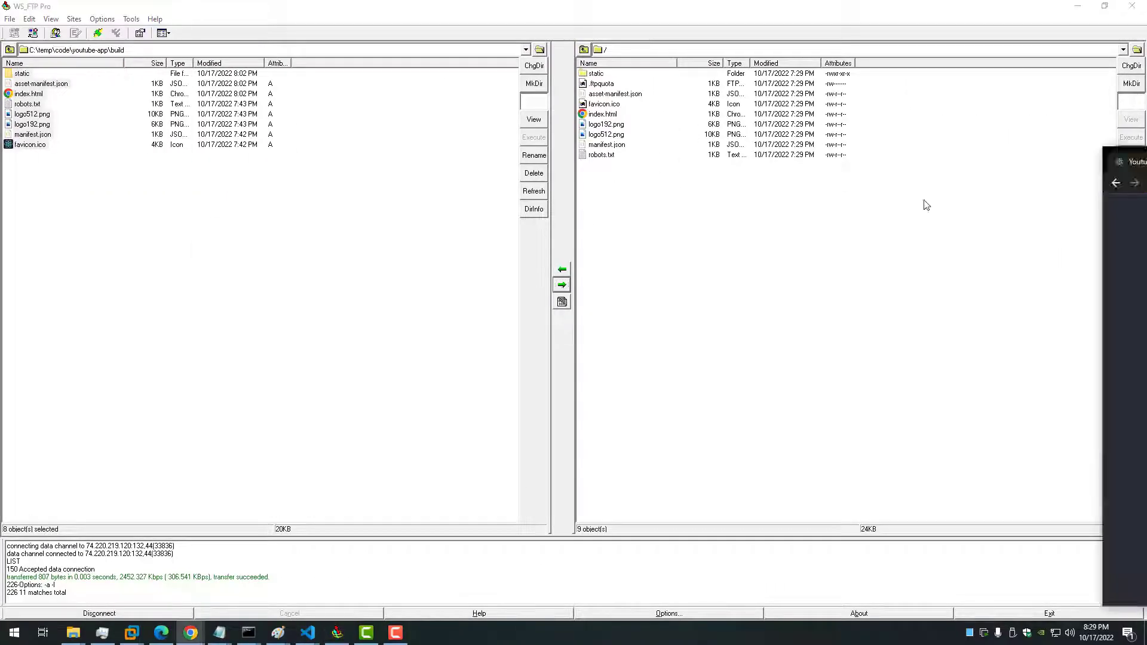
Bring the Chrome window showing the deployed React app into view and select the site's address
{"action": "left_click_drag", "start_coordinate": [1146, 146], "coordinate": [470, 77]}
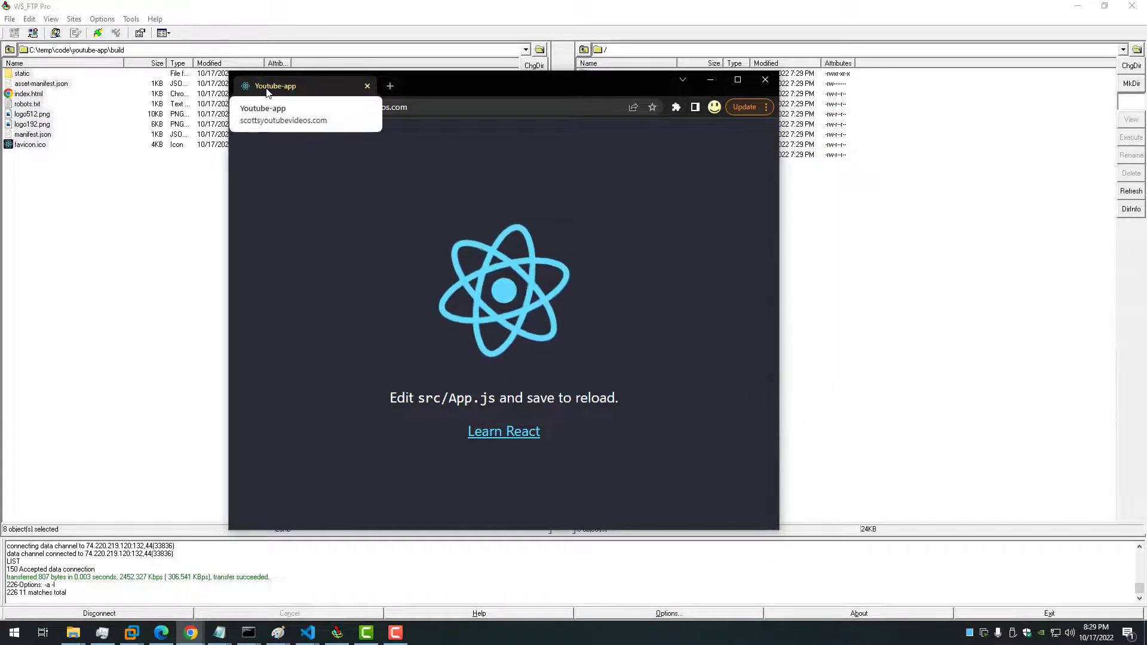
{"action": "left_click", "coordinate": [336, 107]}
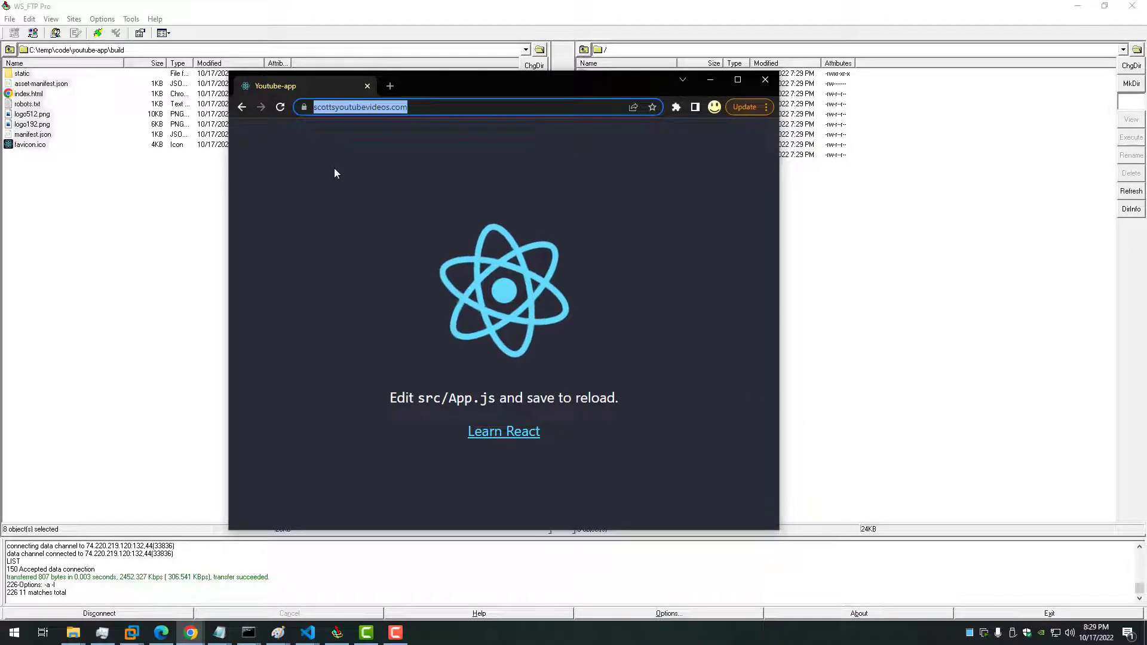